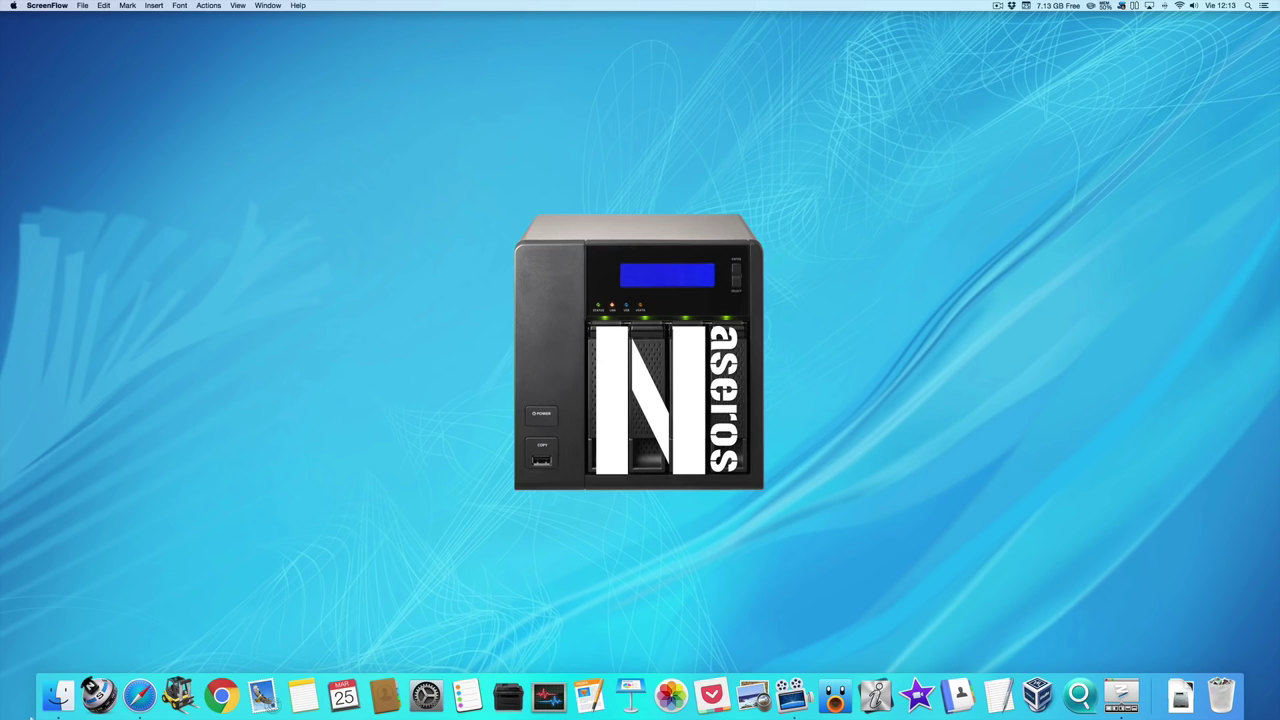
Step: Switch to Safari, load the SynologyDS715 bookmark and open Administrador de almacenamiento in DSM
left_click(148, 690)
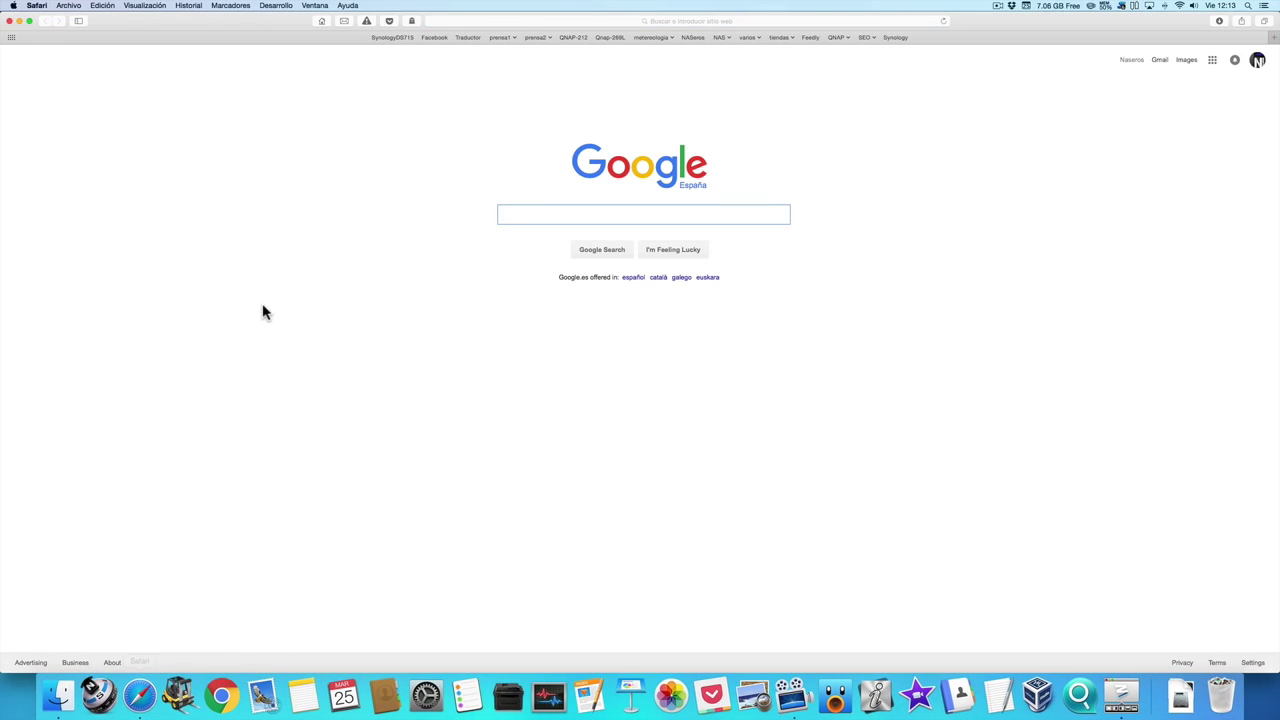
left_click(393, 38)
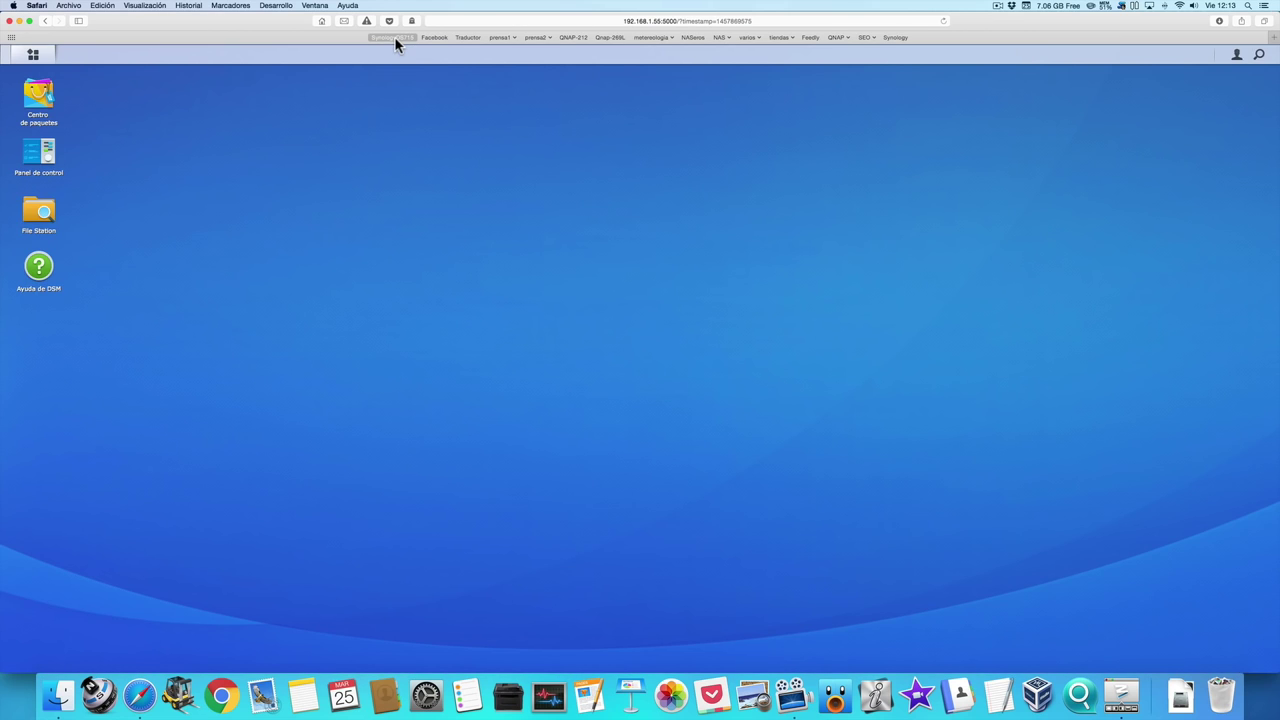
left_click(40, 57)
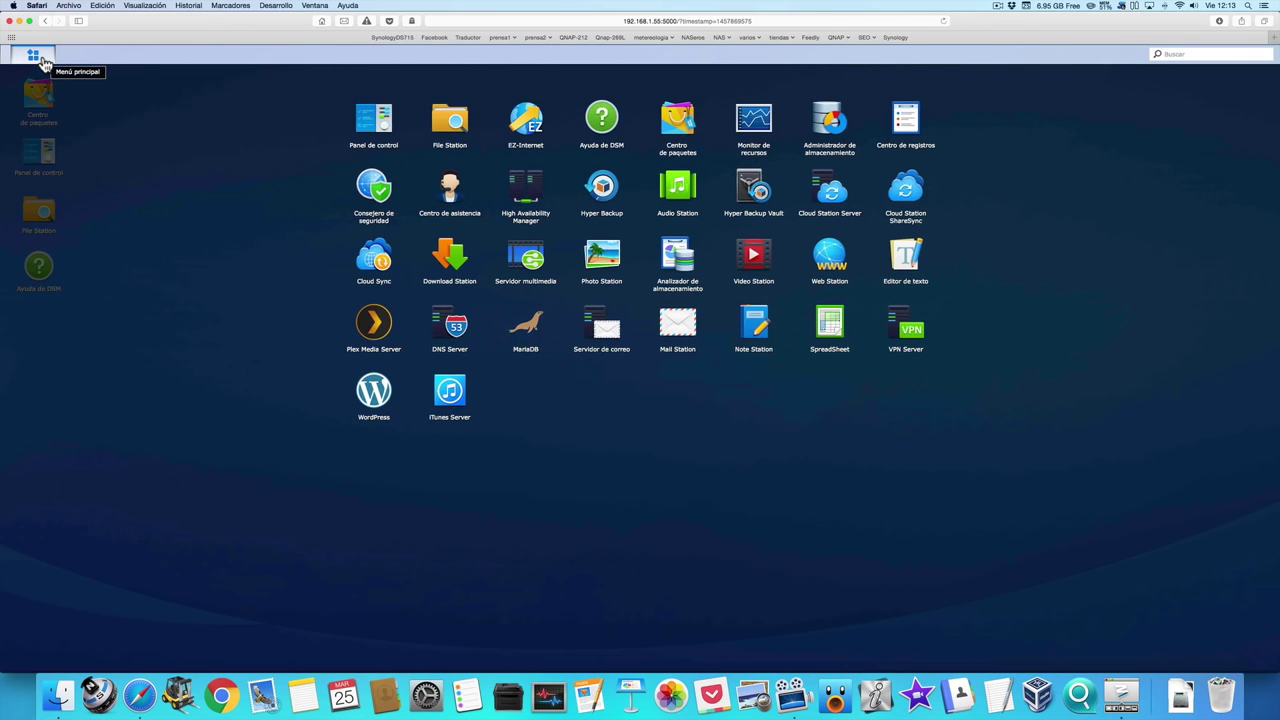
left_click(818, 128)
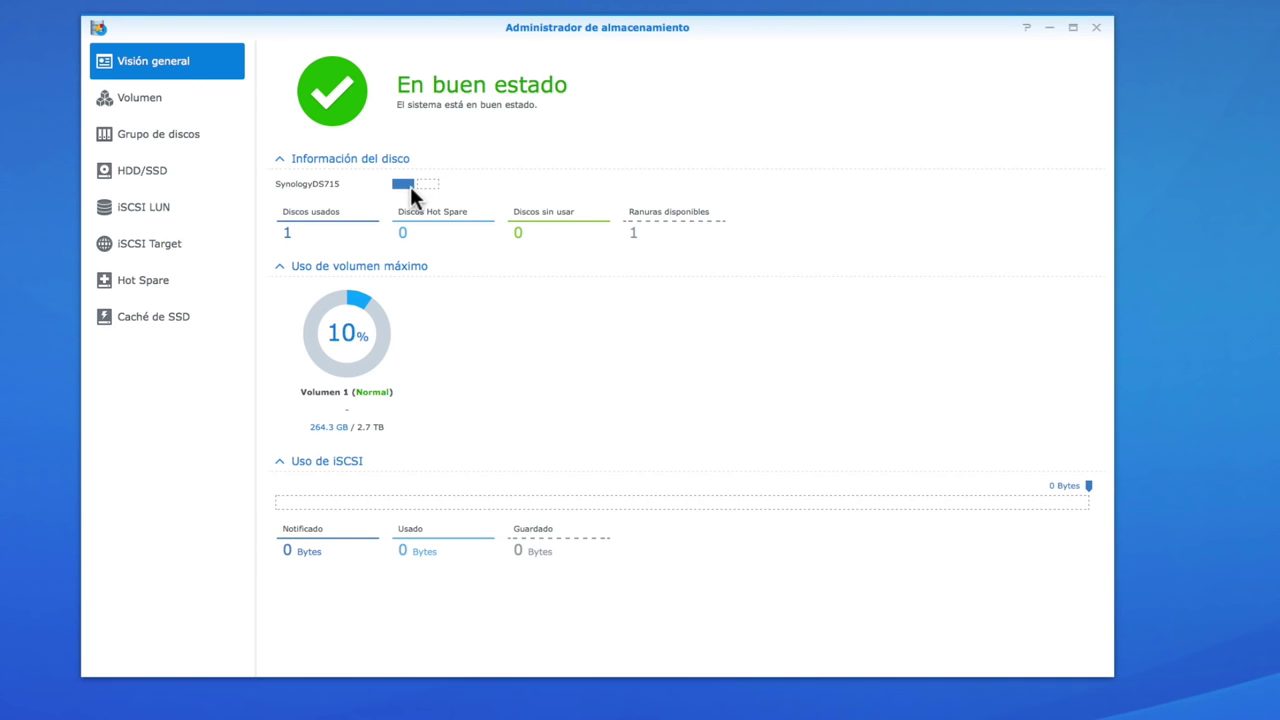
Step: Examine the existing volume's RAID details, the disk groups and the details of the installed Disco 1
left_click(198, 110)
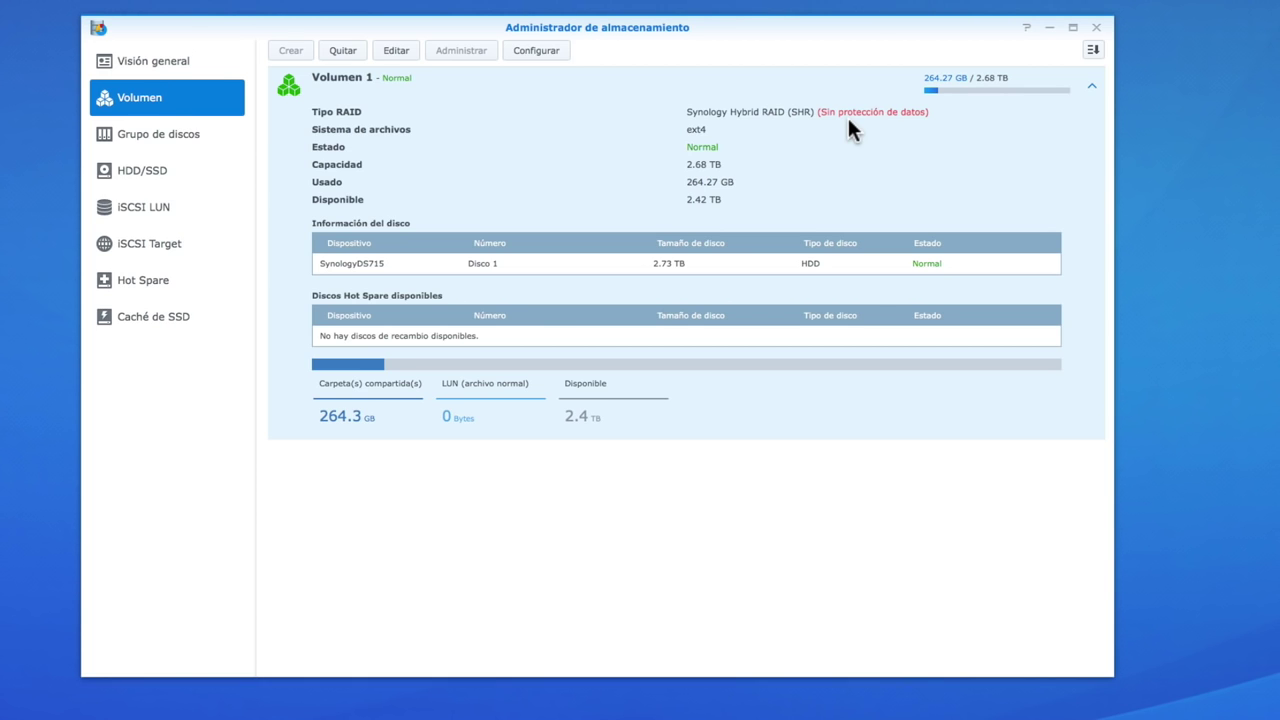
left_click(203, 146)
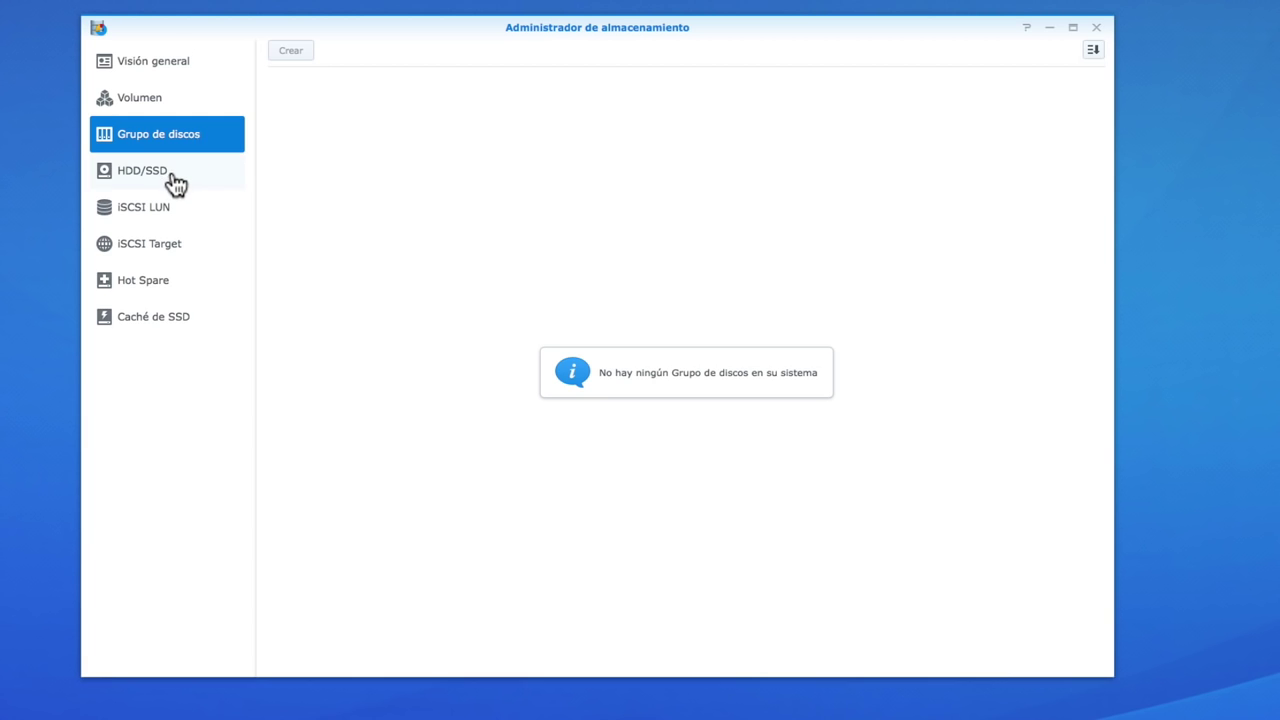
left_click(175, 185)
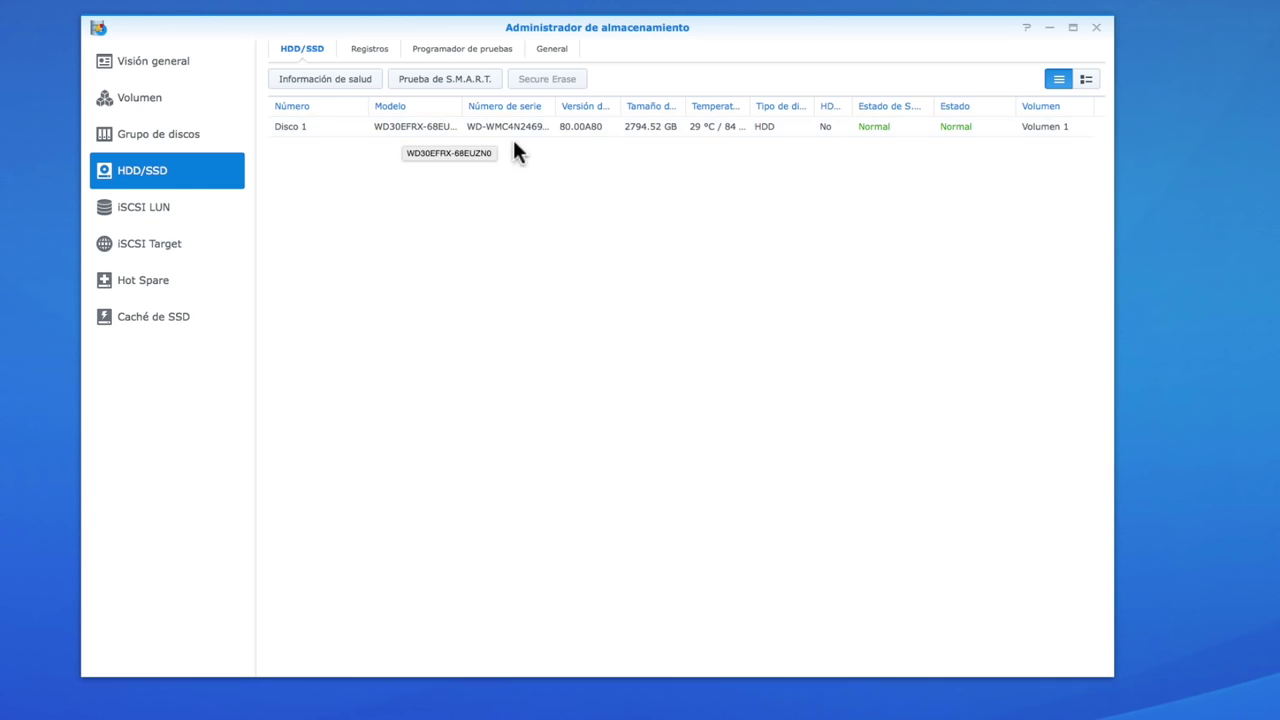
left_click(632, 135)
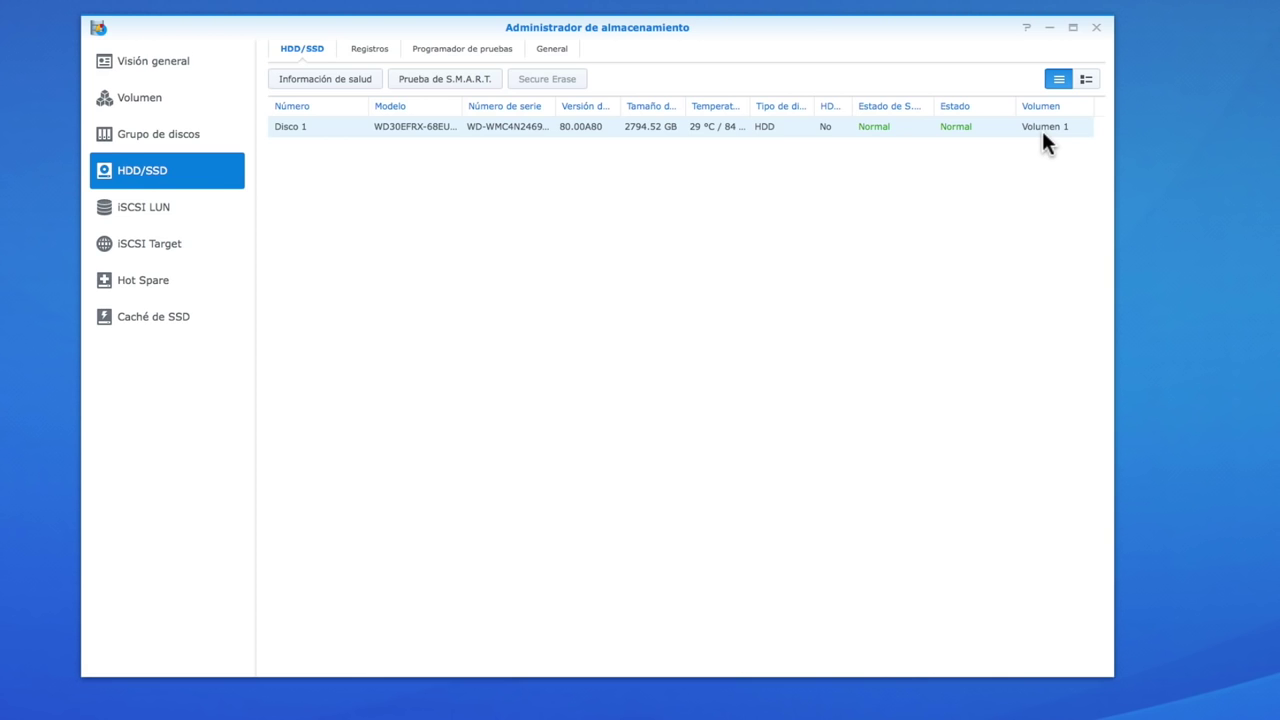
Step: Check the storage overview and disk list for the added drive, widening the Modelo column to show full model names
left_click(171, 68)
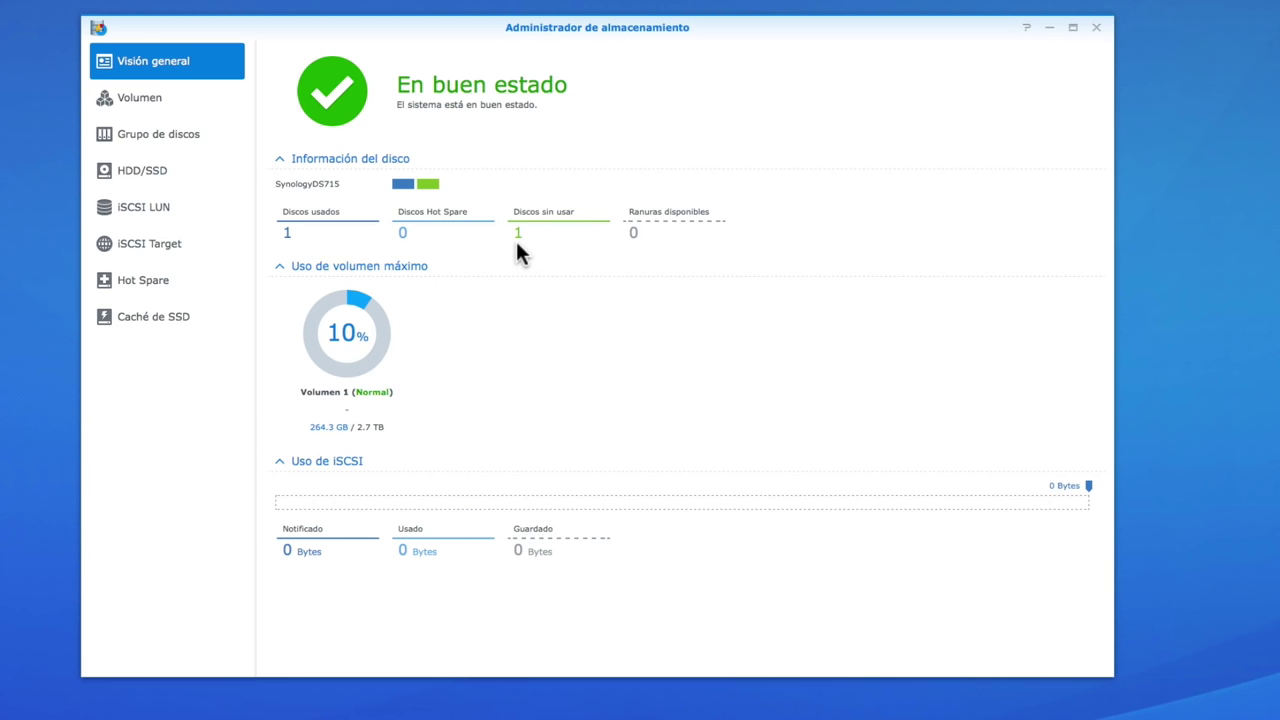
left_click(160, 174)
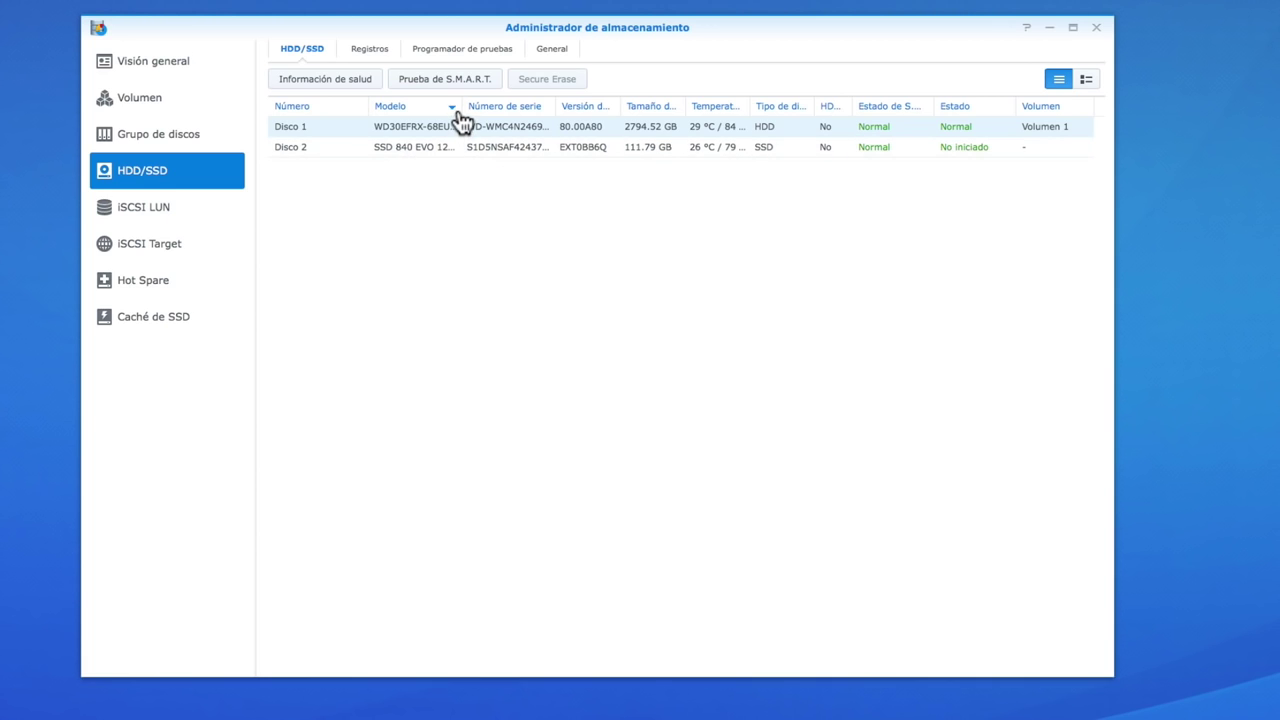
left_click_drag(468, 106, 487, 105)
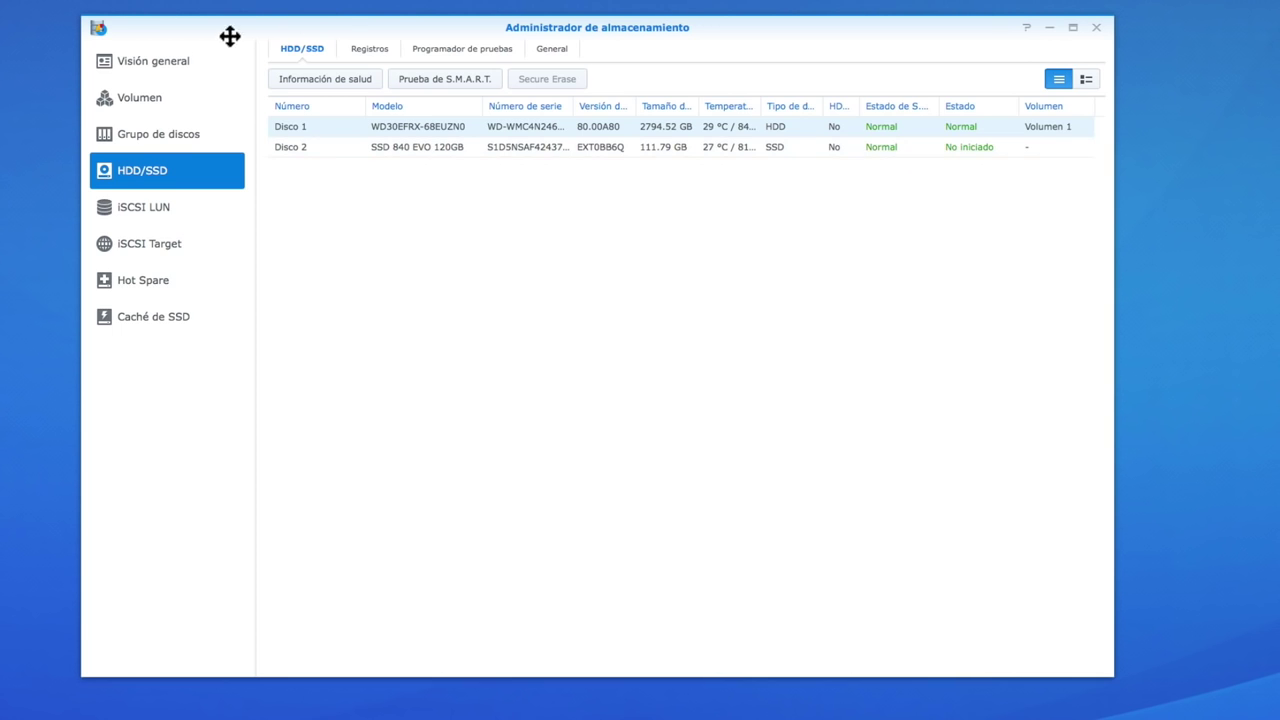
Step: Start creating a volume in Personalizado mode as Volumen único en RAID, using Disco 2 (SSD 840 EVO 120GB)
left_click(174, 104)
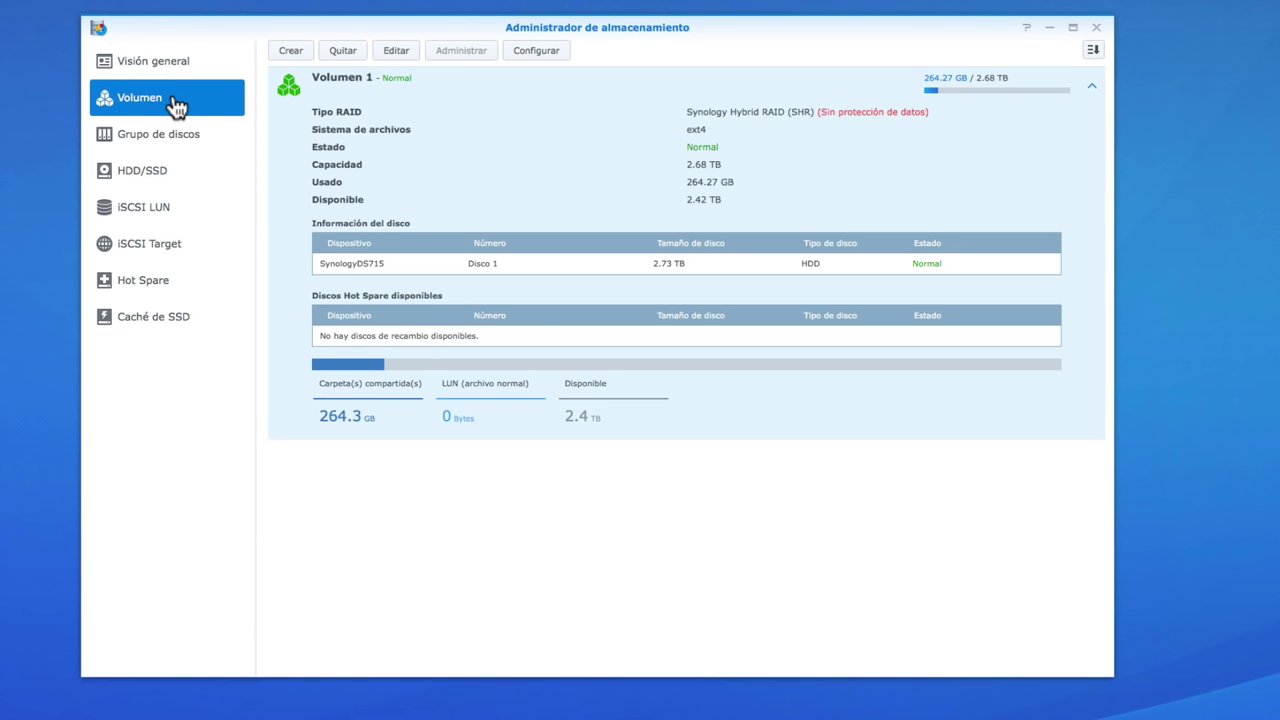
left_click(287, 55)
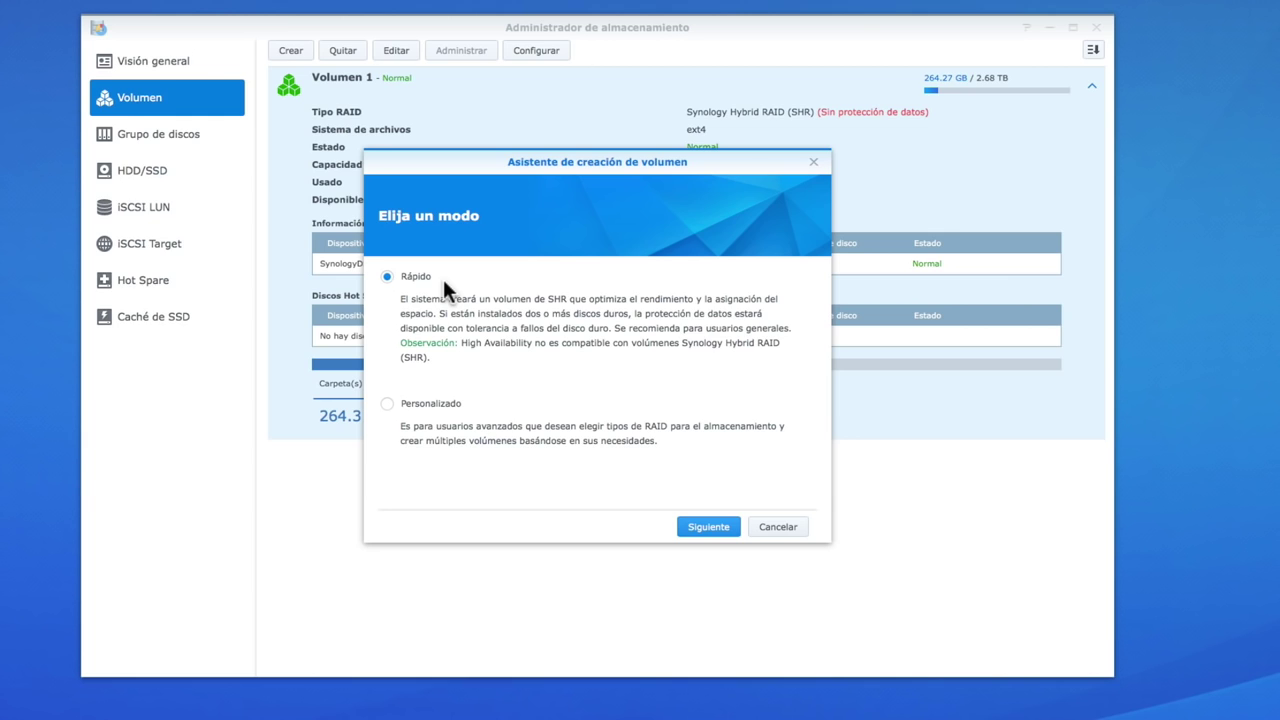
left_click(431, 403)
left_click(697, 534)
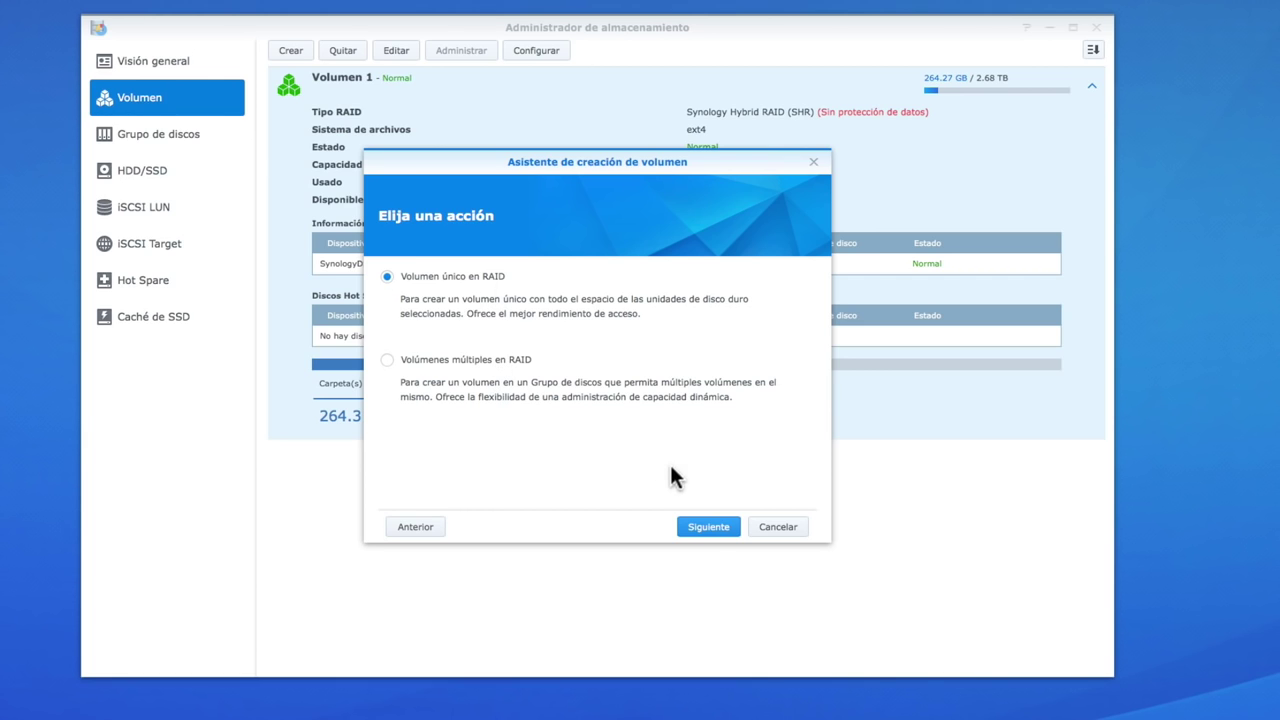
left_click(707, 530)
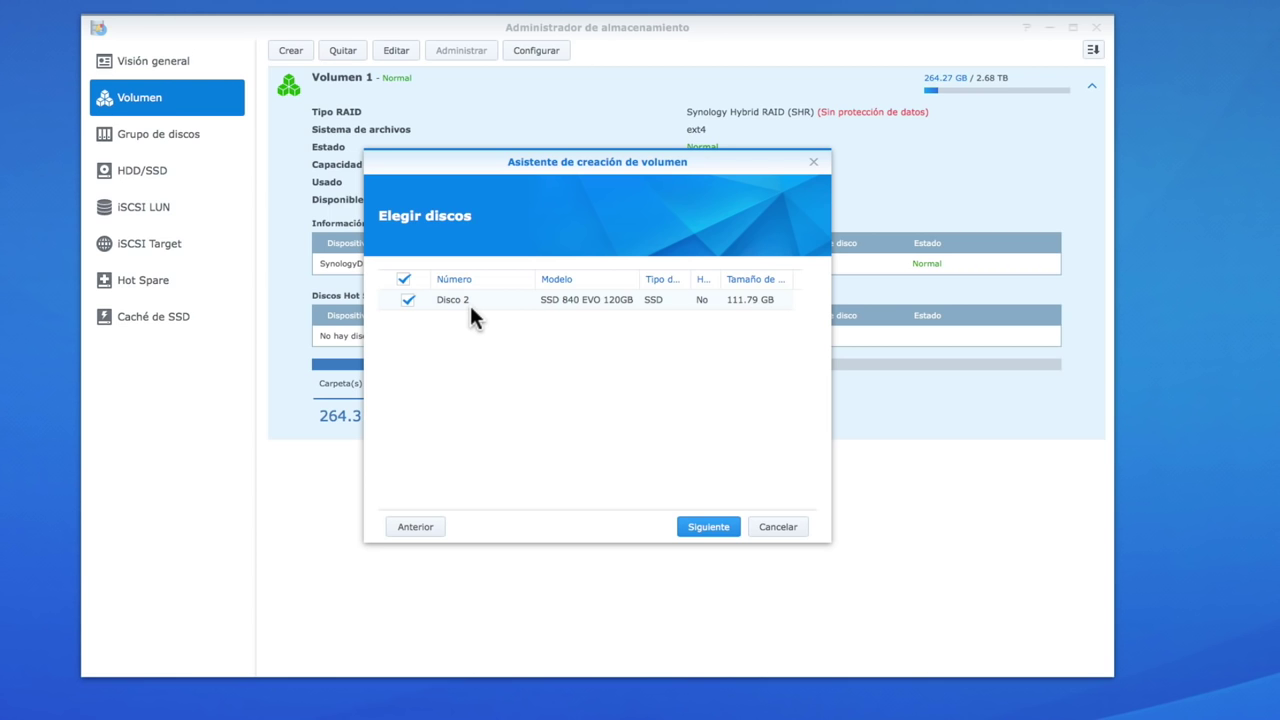
left_click(703, 528)
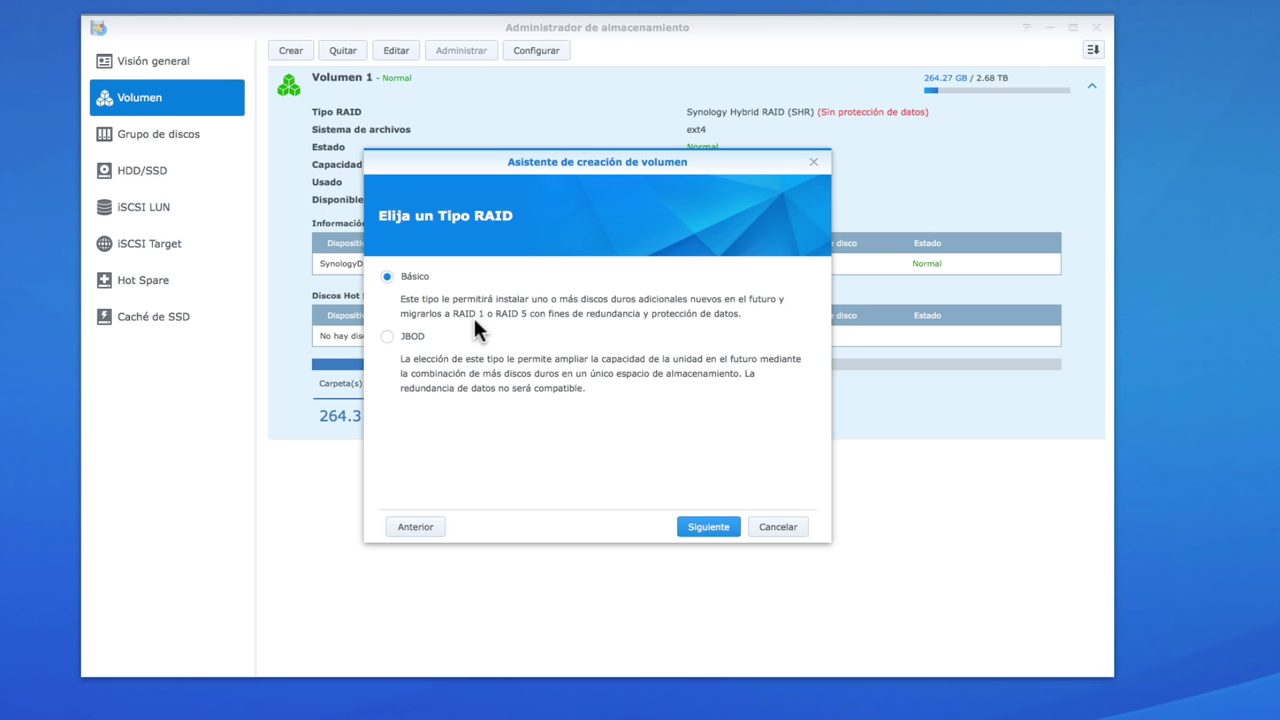
Step: Set the volume's RAID type to Básico and choose No for the disk verification
left_click(418, 340)
left_click(388, 277)
left_click(712, 530)
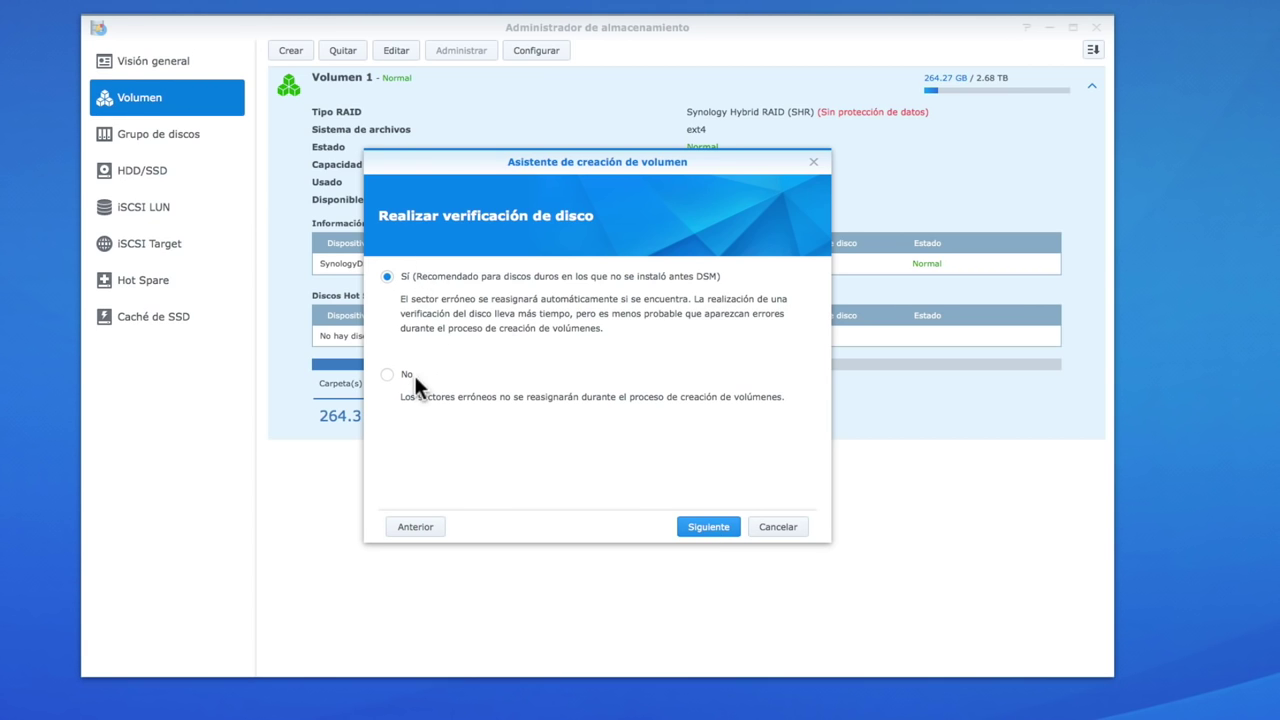
left_click(387, 375)
left_click(705, 532)
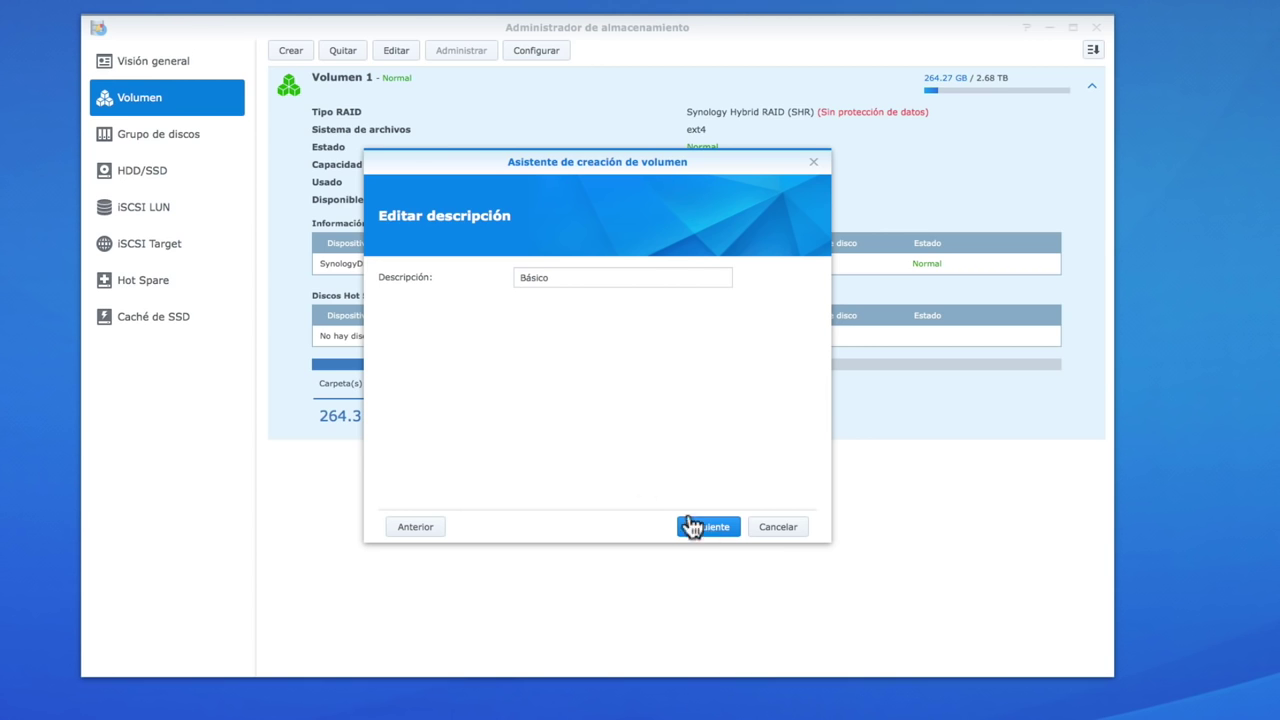
Step: Replace the volume's description with "prueba" and apply the configuration to create the volume
left_click(558, 281)
key("BackSpace")
key("BackSpace")
key("BackSpace")
key("BackSpace")
key("BackSpace")
key("BackSpace")
type("prueba")
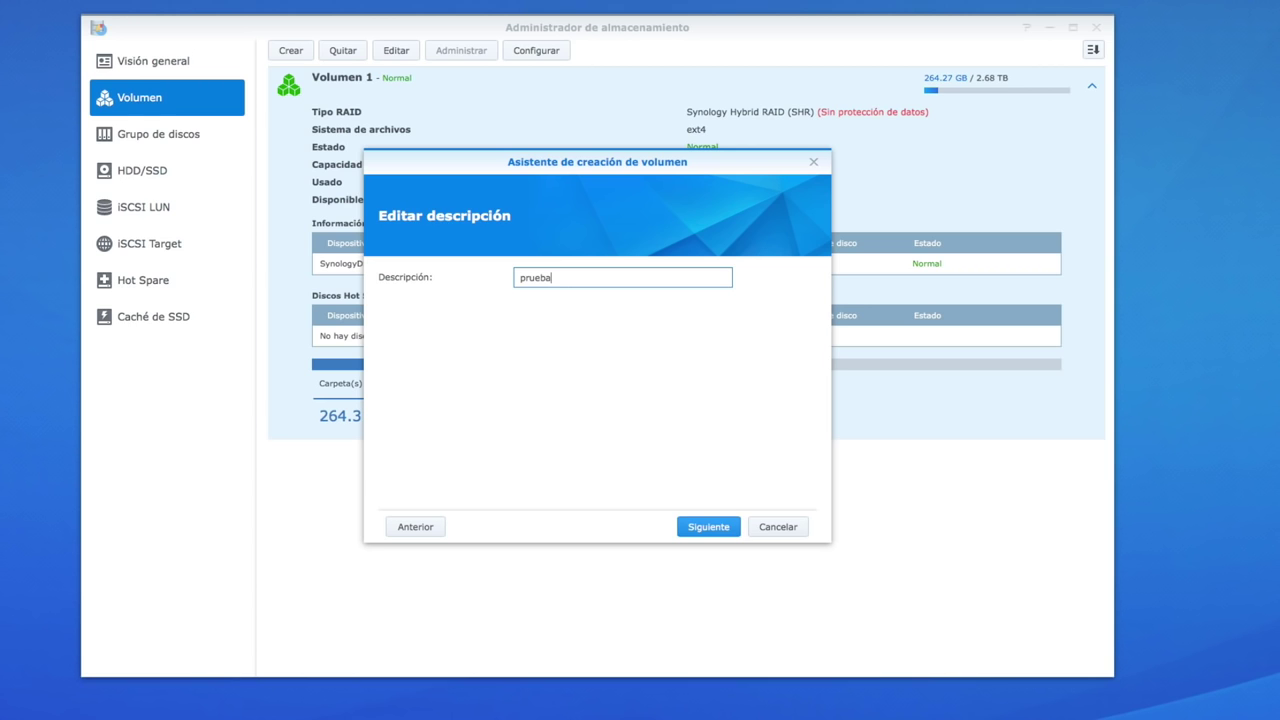
left_click(710, 527)
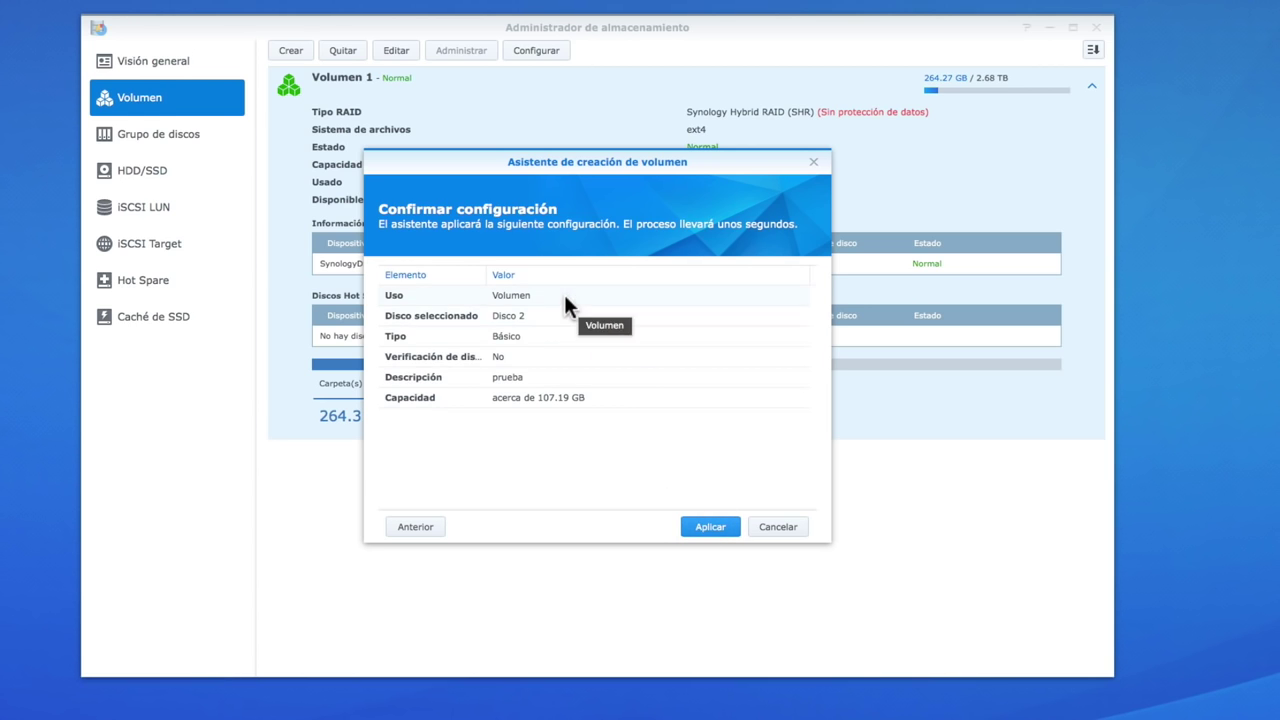
left_click(688, 526)
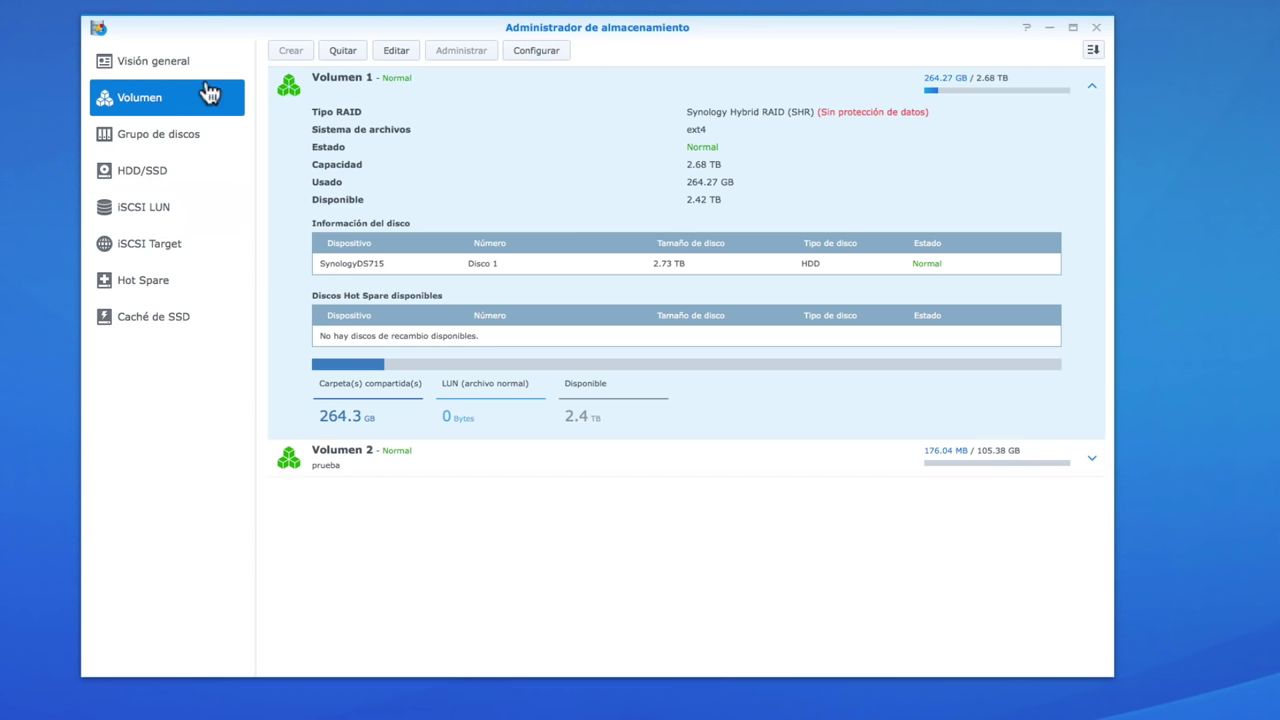
Step: Review the new volume in the storage overview, the volume list, the disk groups and the HDD/SSD list
left_click(190, 62)
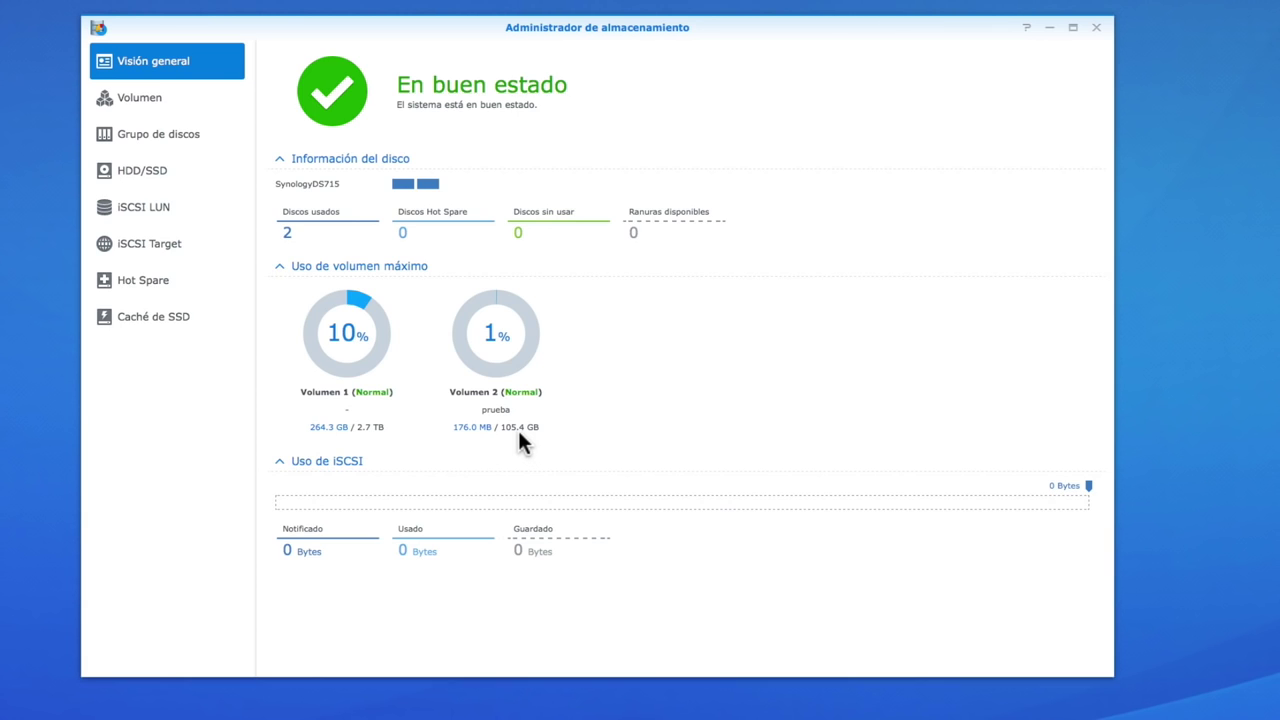
left_click(166, 100)
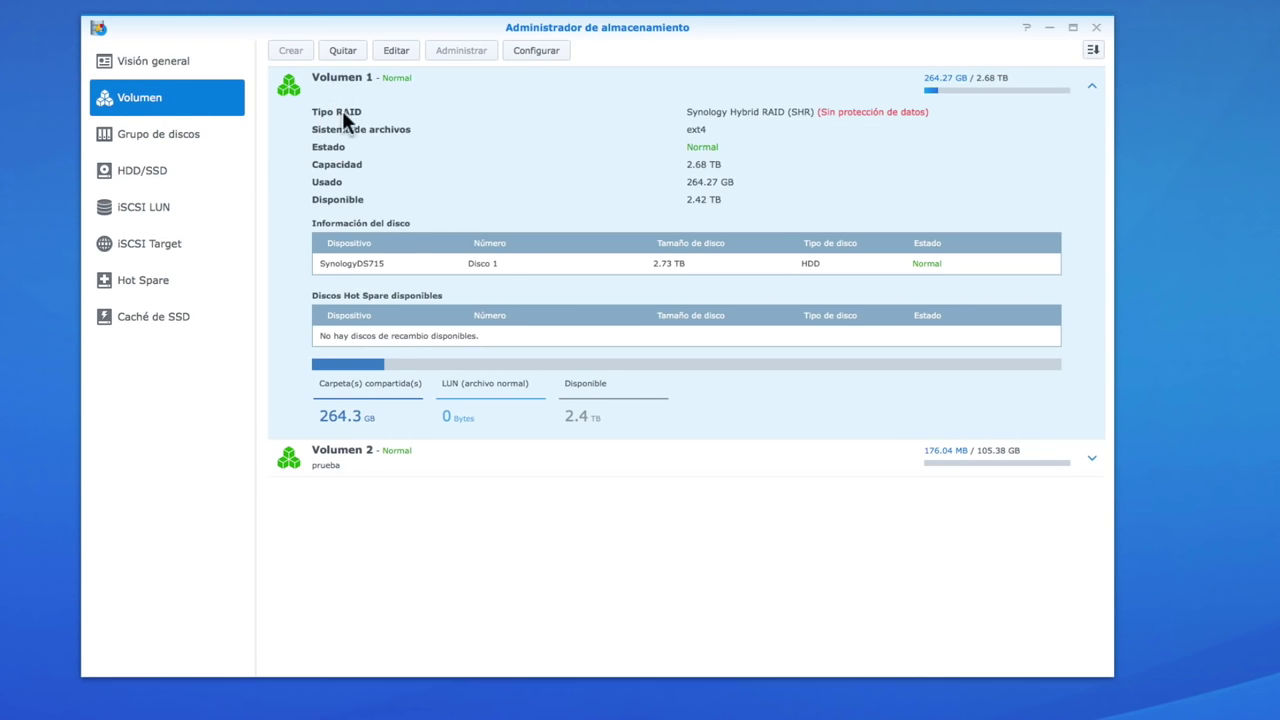
left_click(199, 139)
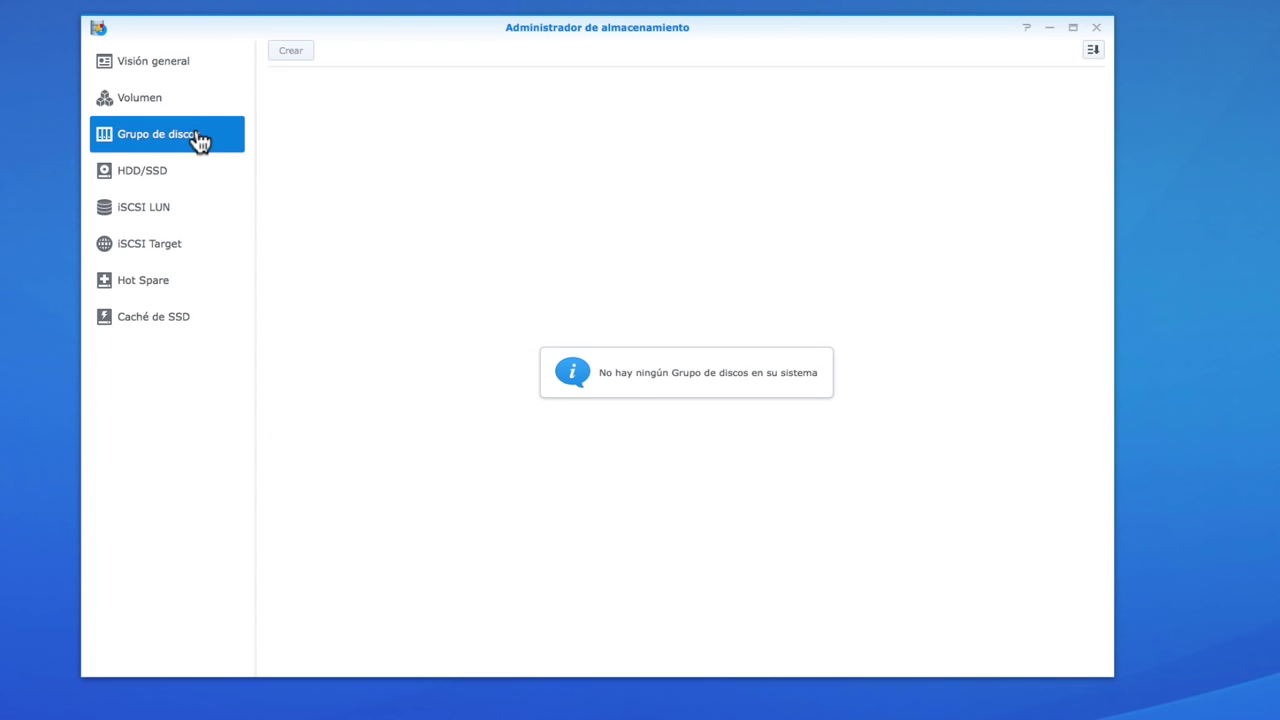
left_click(181, 177)
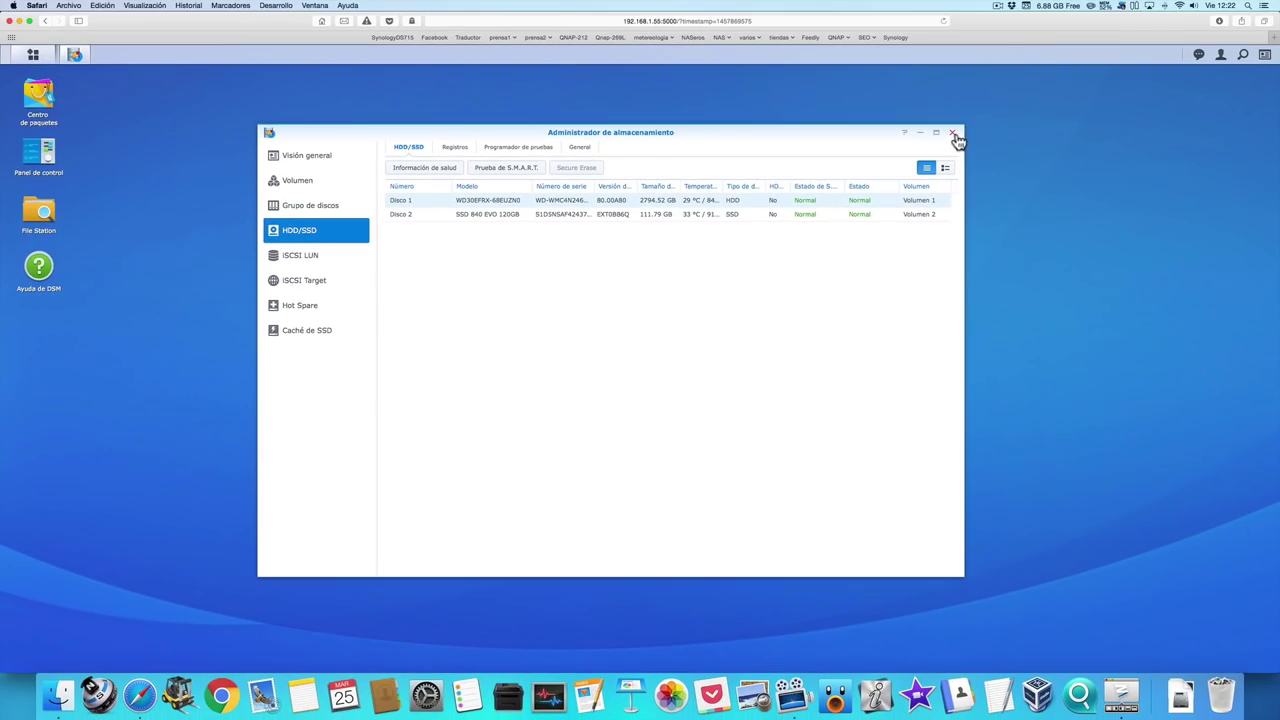
Step: Close Administrador de almacenamiento and read the system notifications
left_click(1096, 27)
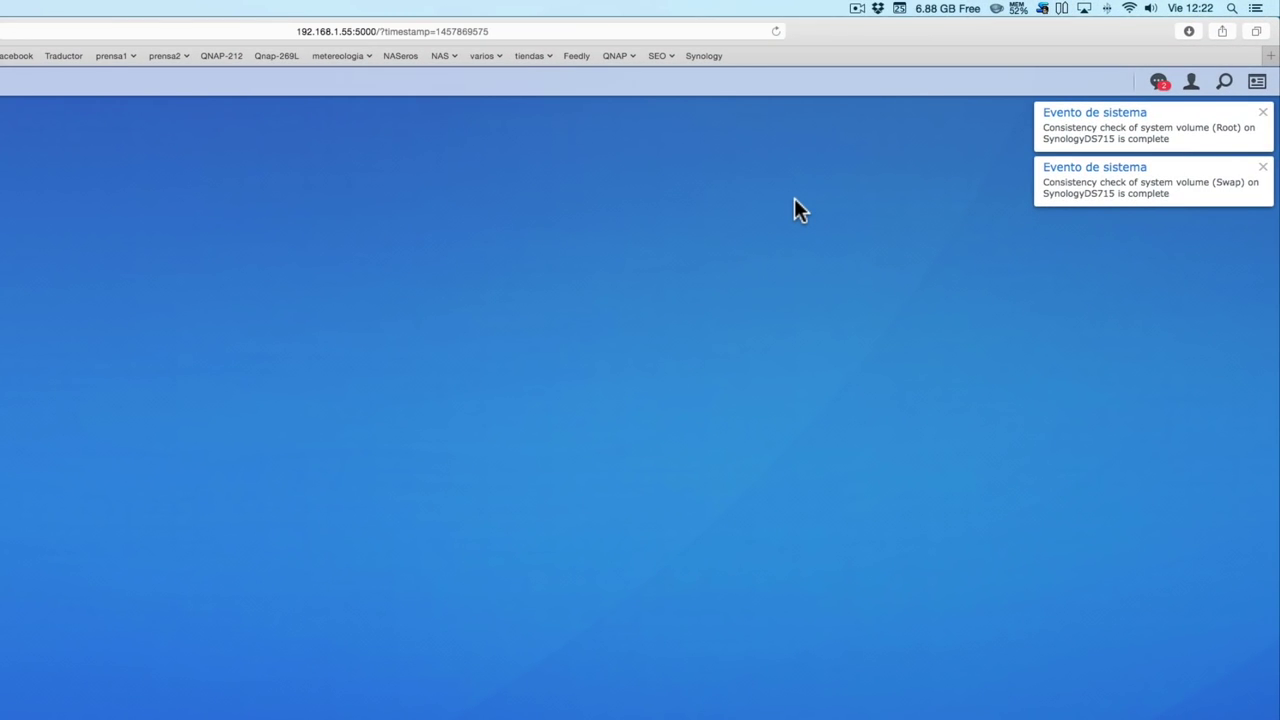
left_click(1160, 84)
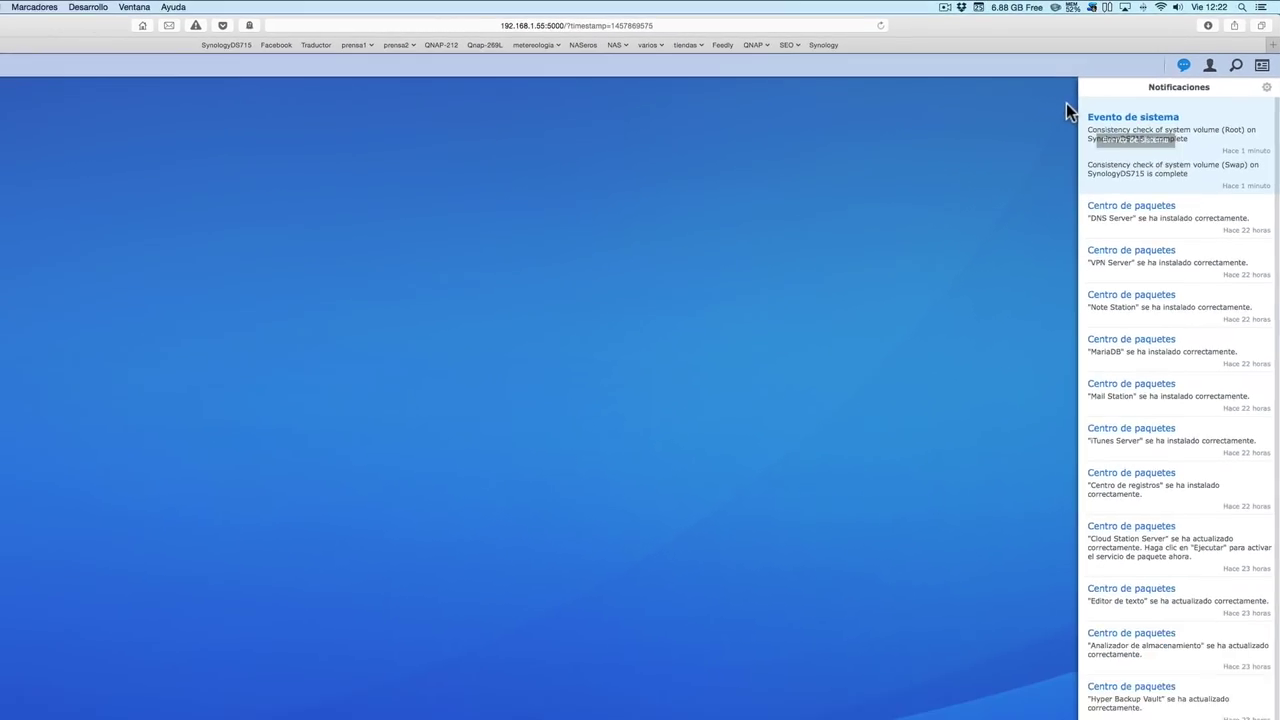
left_click(1066, 103)
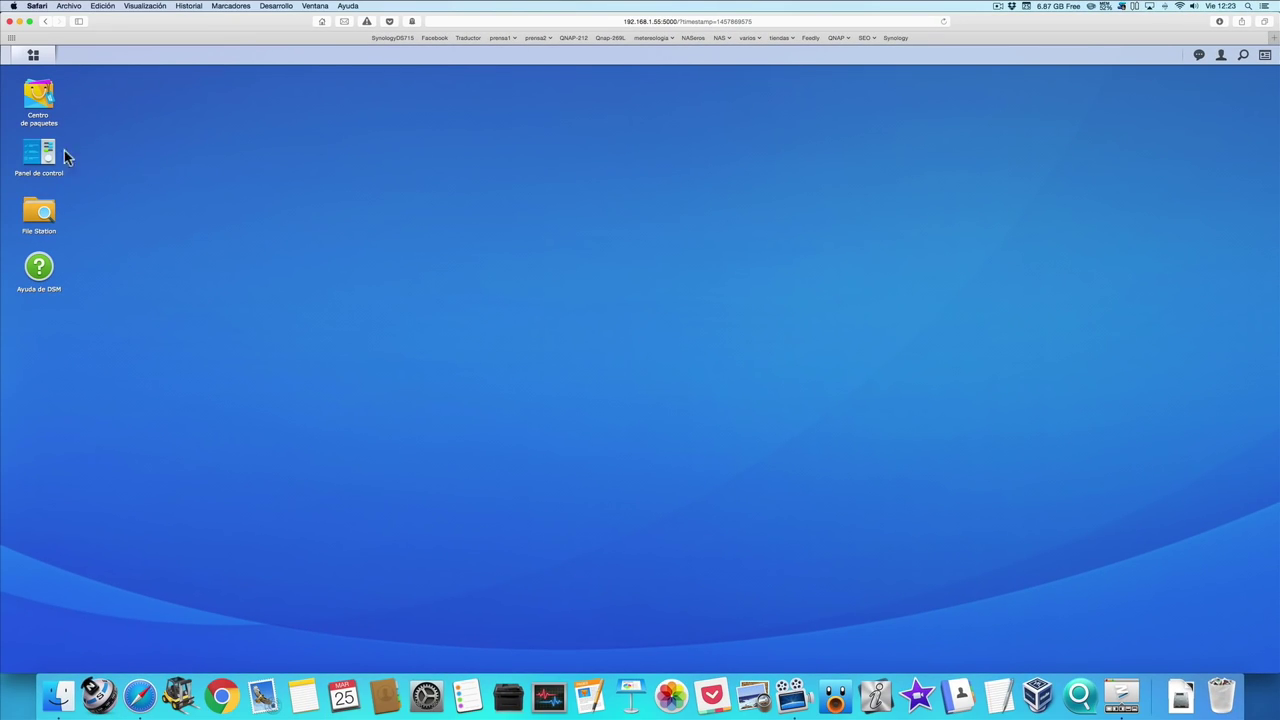
Step: Create a shared folder named "Naseros" located on Volumen 2 through Panel de control
left_click(47, 157)
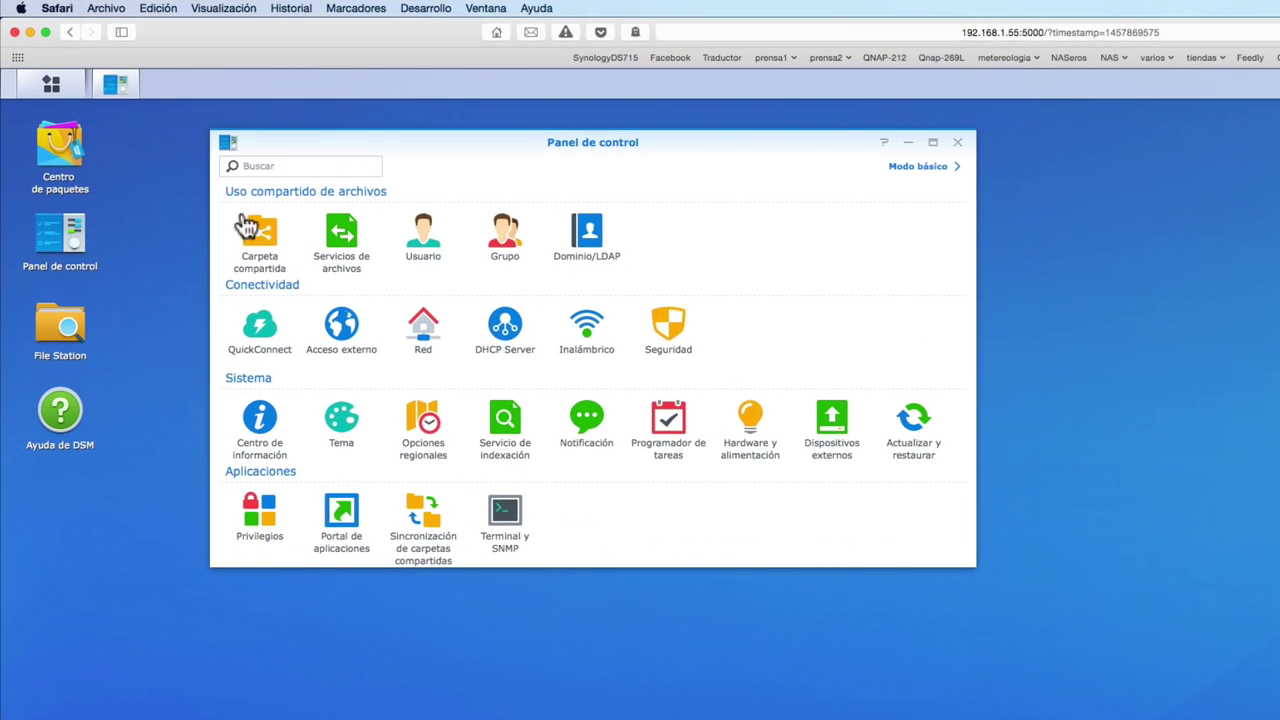
left_click(181, 164)
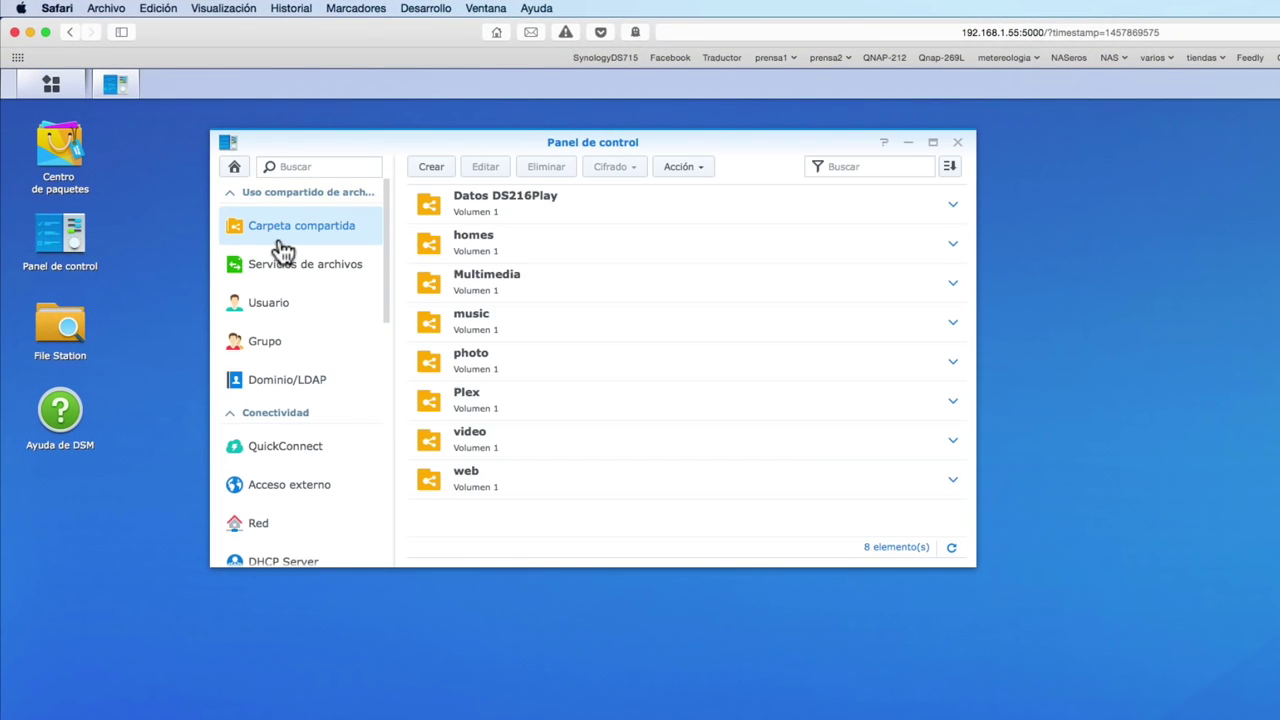
left_click(431, 168)
left_click(476, 203)
type("Naseros")
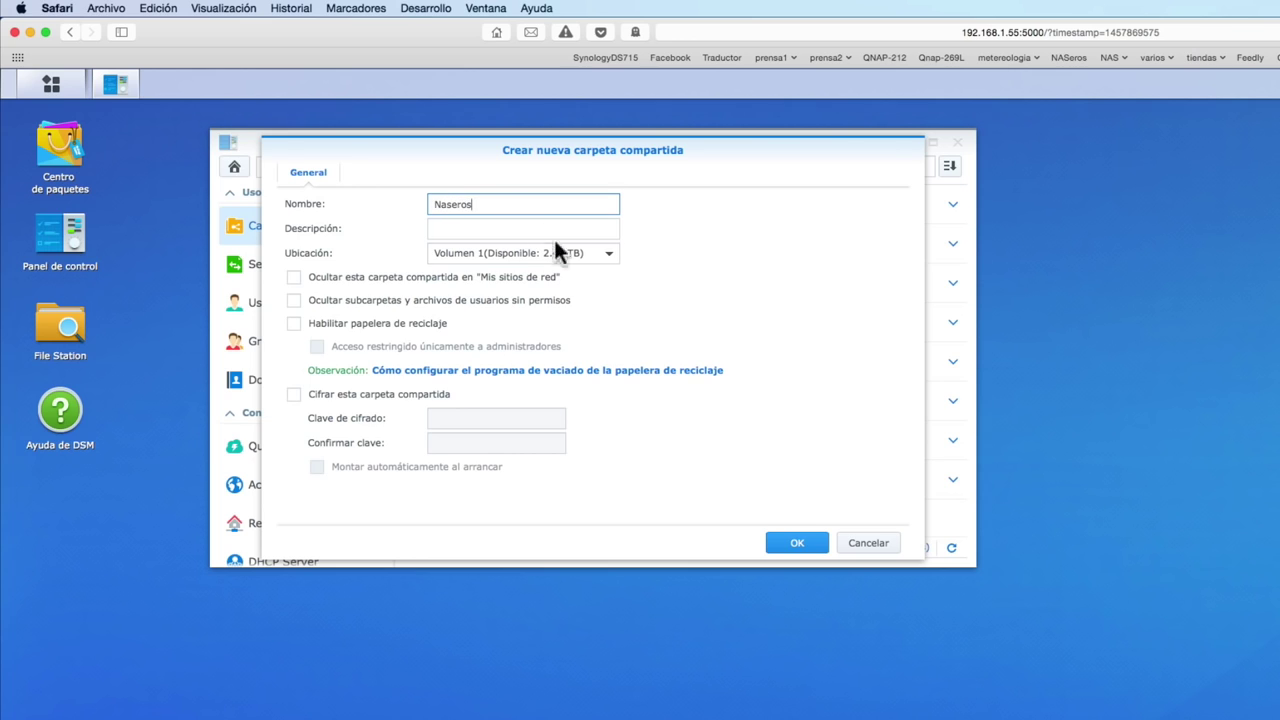
left_click(608, 256)
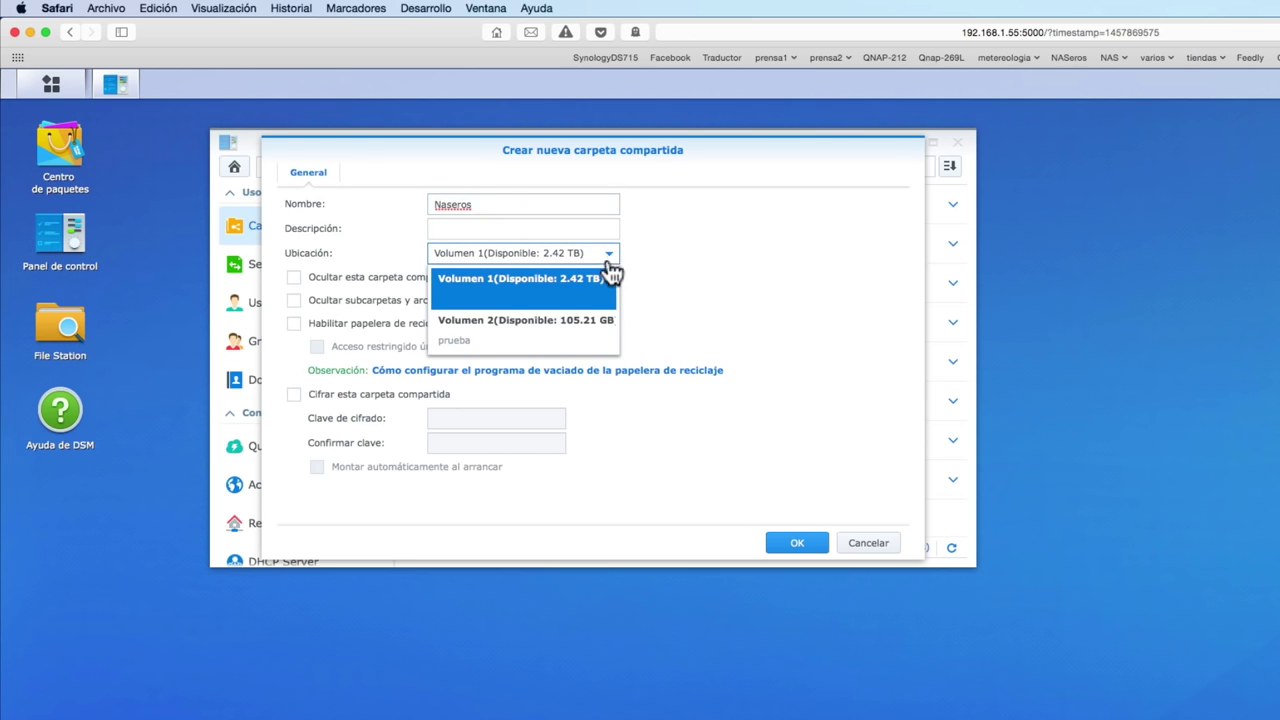
left_click(597, 331)
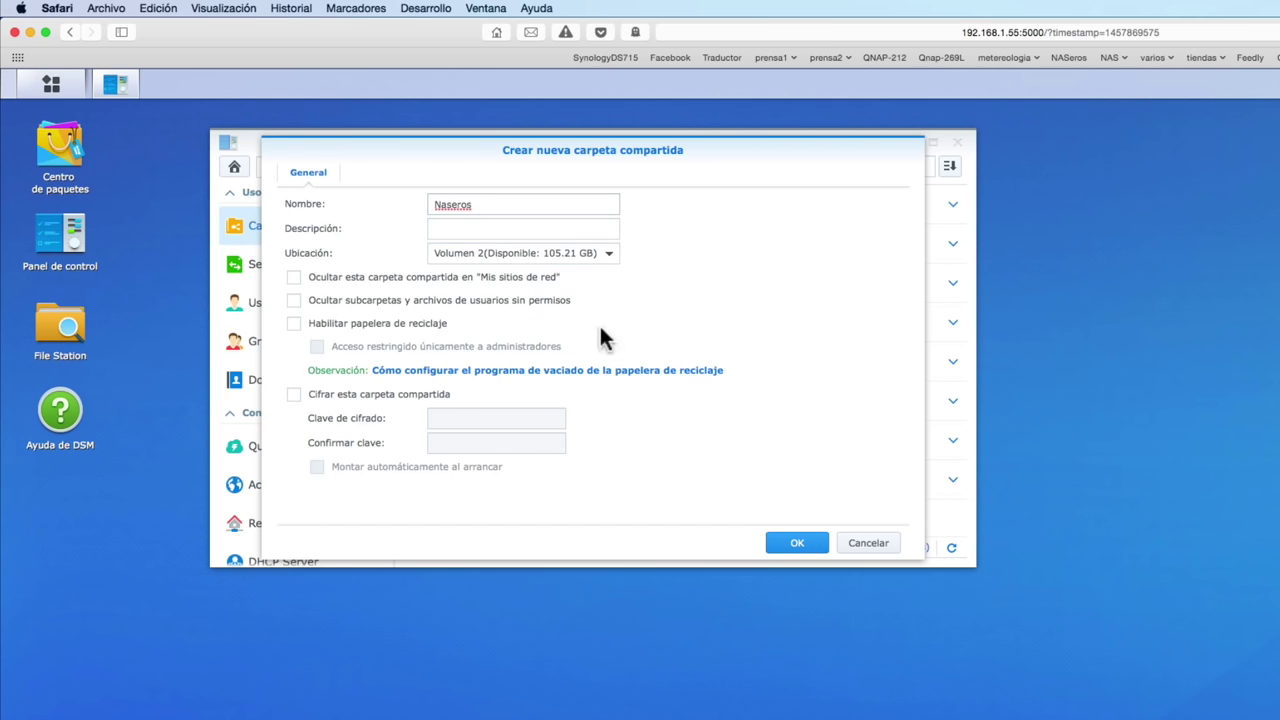
left_click(790, 545)
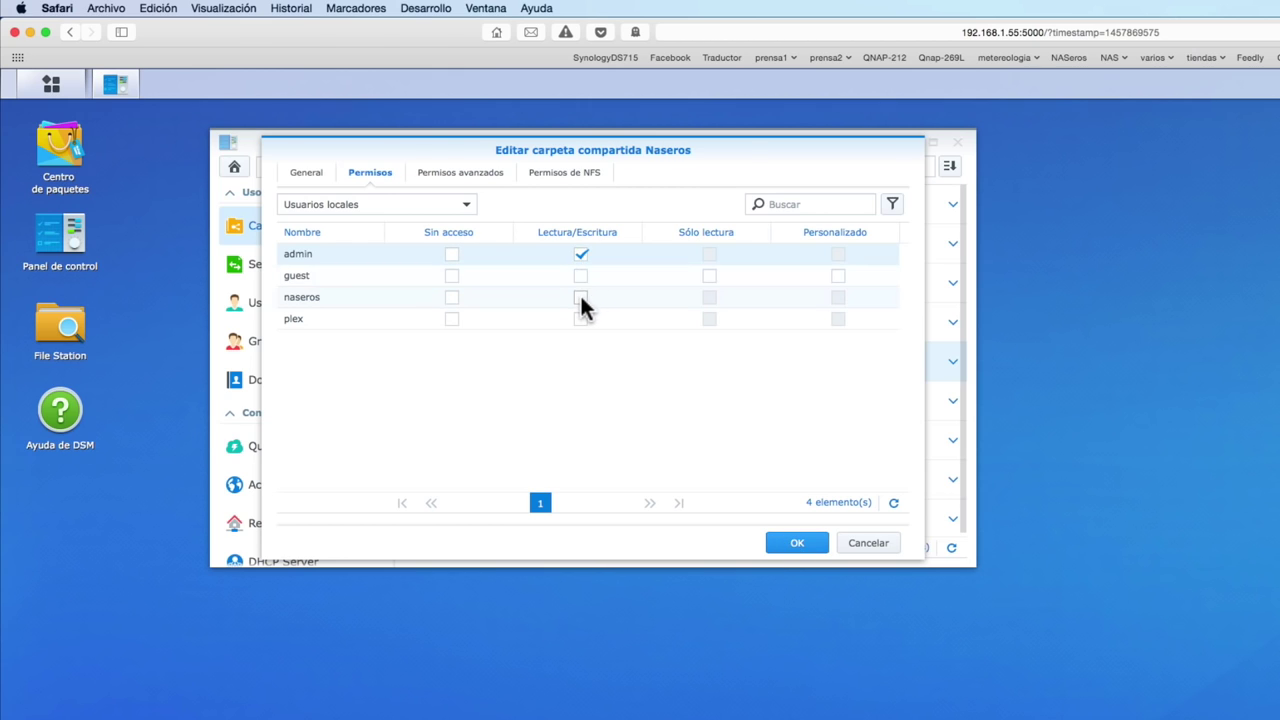
Step: Grant the naseros user Lectura/Escritura permission on the new shared folder, save it and close Panel de control
left_click(581, 298)
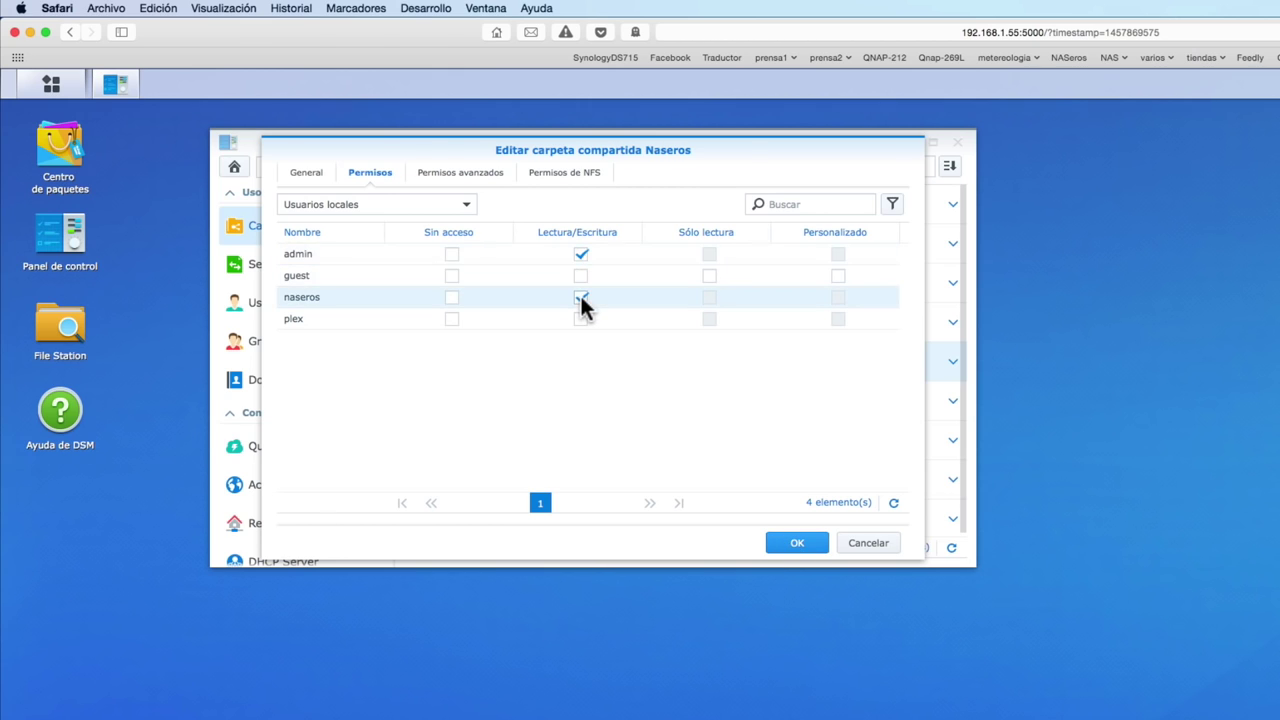
left_click(794, 545)
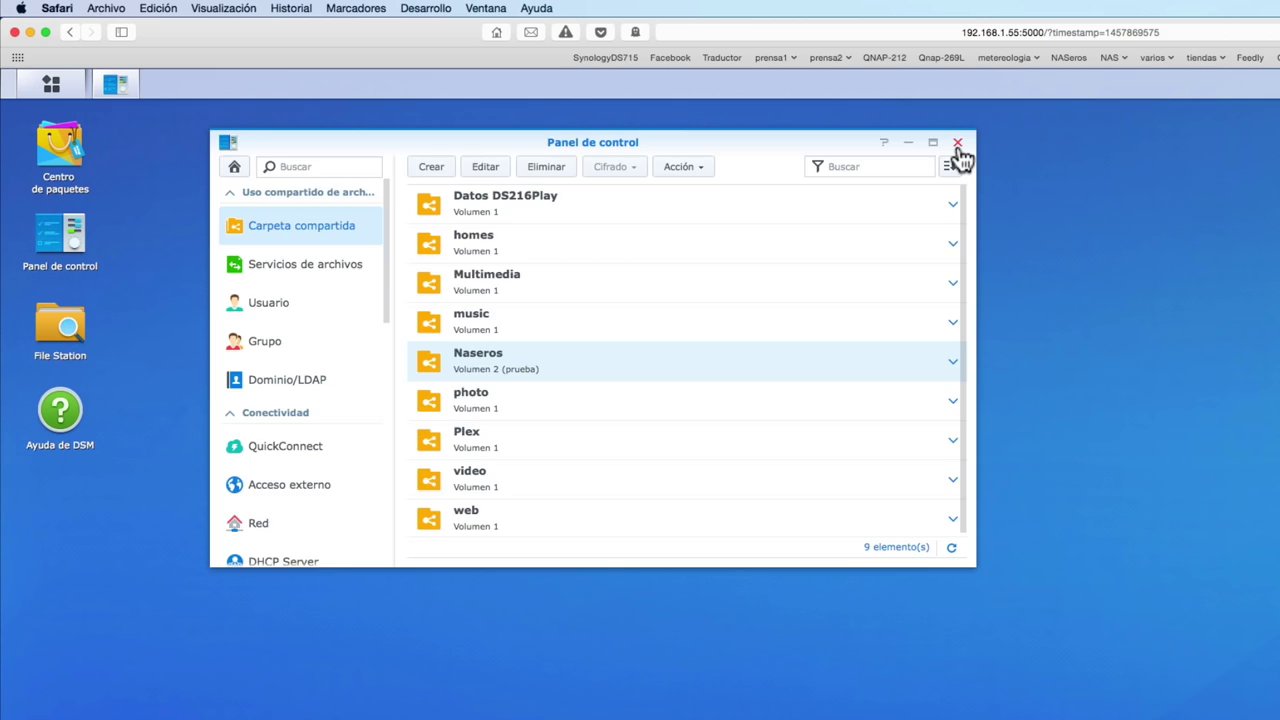
left_click(957, 143)
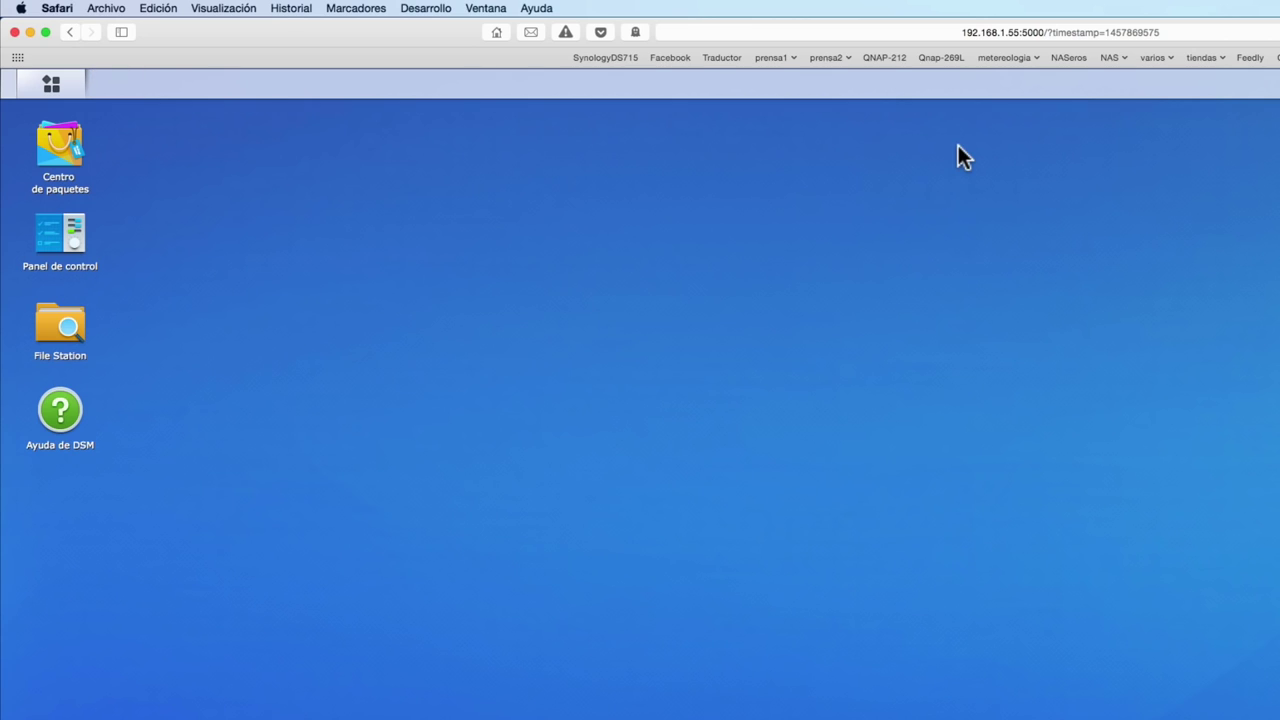